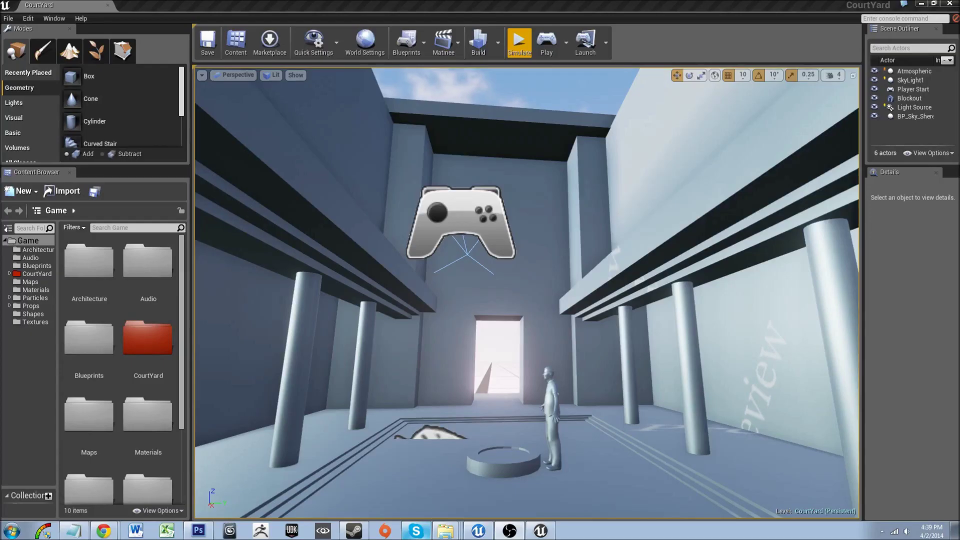
- Open the viewport's High Resolution Screenshot settings and reposition the window to examine its size multiplier and capture options
mouse_move(526, 293)
right_down()
mouse_move(548, 270)
mouse_move(535, 283)
right_up()
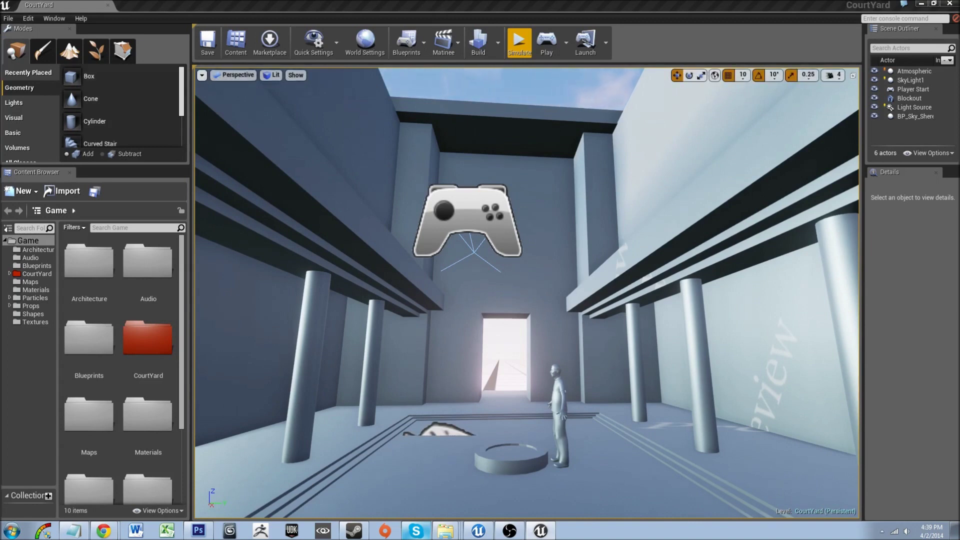
click(202, 75)
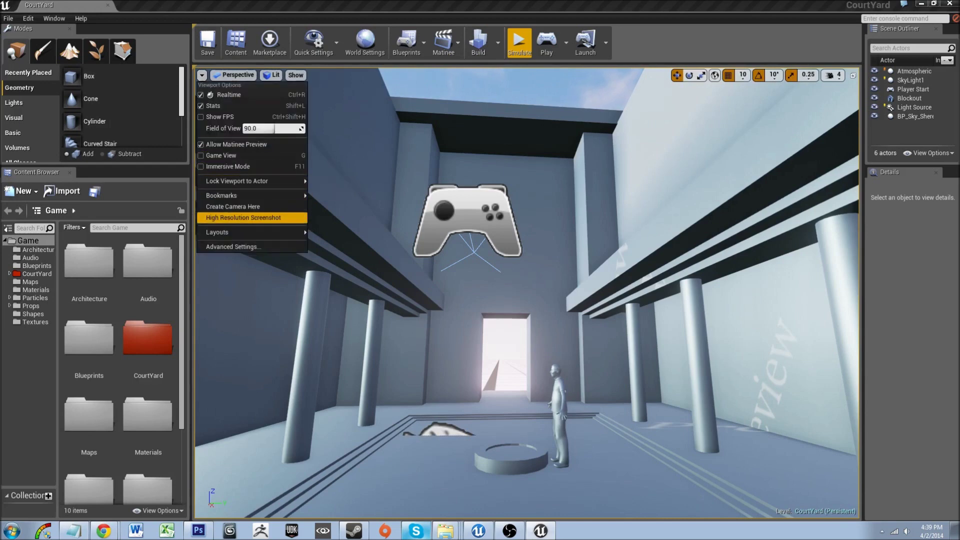
click(243, 217)
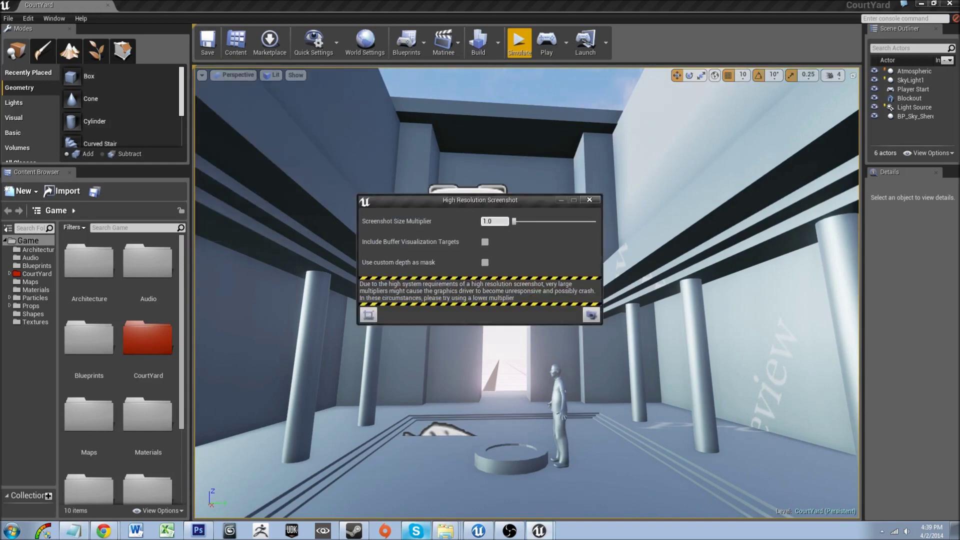
drag(500, 163, 530, 147)
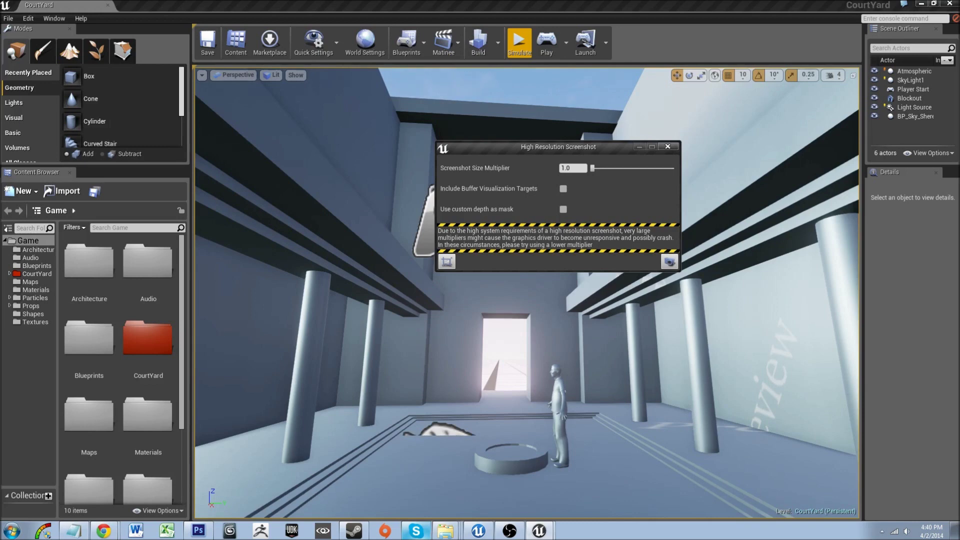
drag(558, 146, 555, 175)
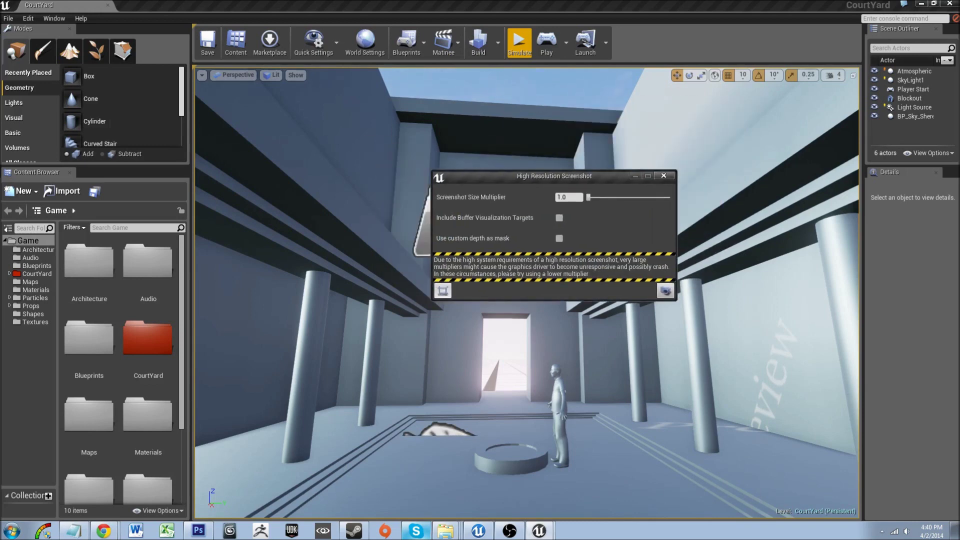
- Try out a custom capture rectangle over the courtyard's far wall, resize and shift it, and close the High Resolution Screenshot settings
click(442, 290)
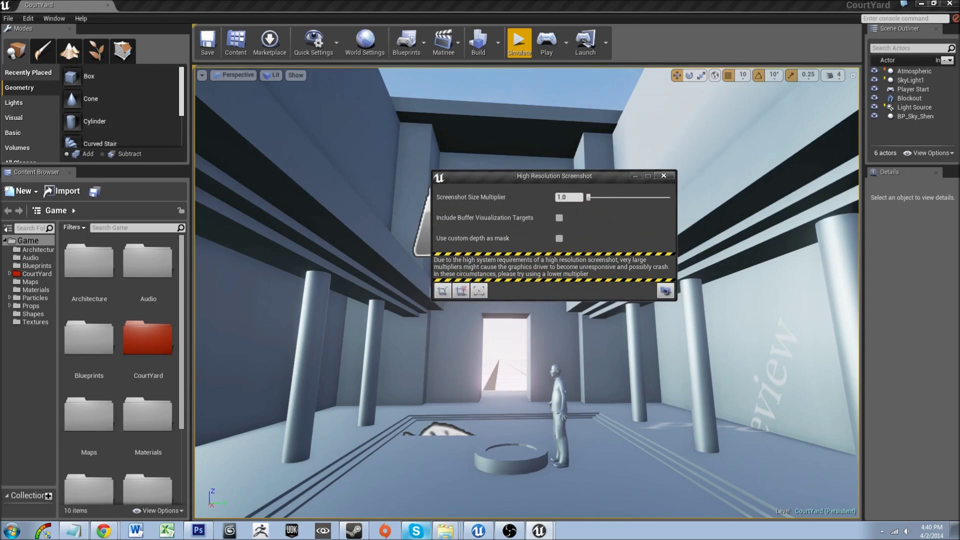
drag(554, 176, 634, 224)
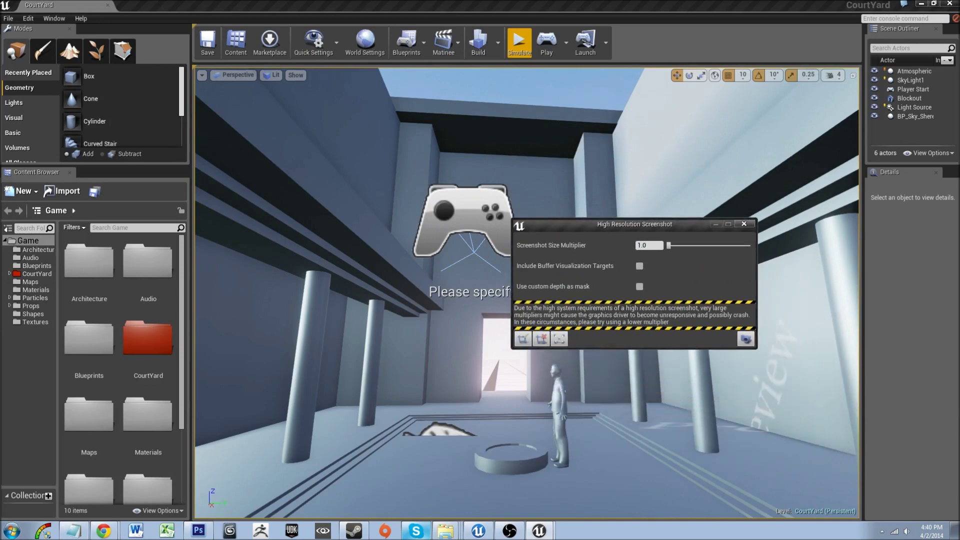
click(523, 339)
drag(320, 104, 776, 441)
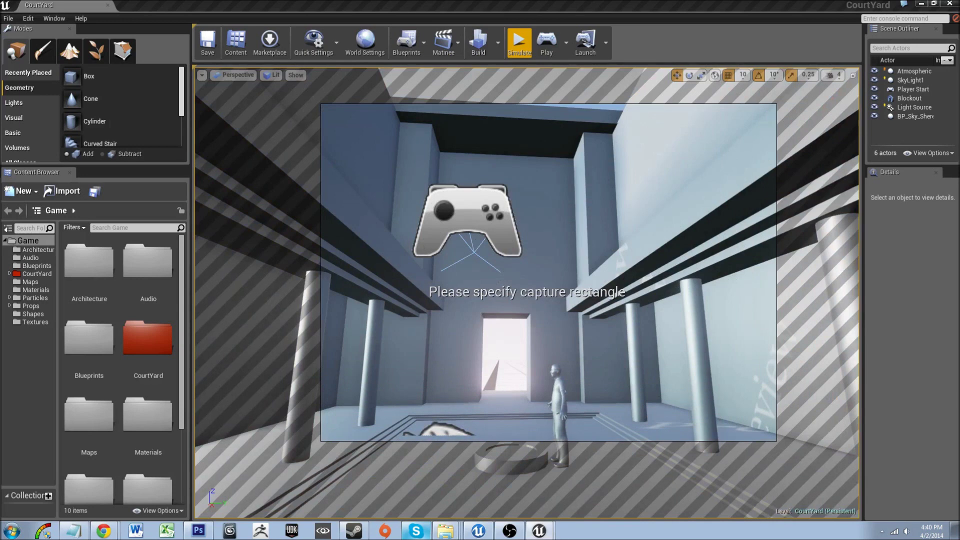
drag(498, 282, 534, 239)
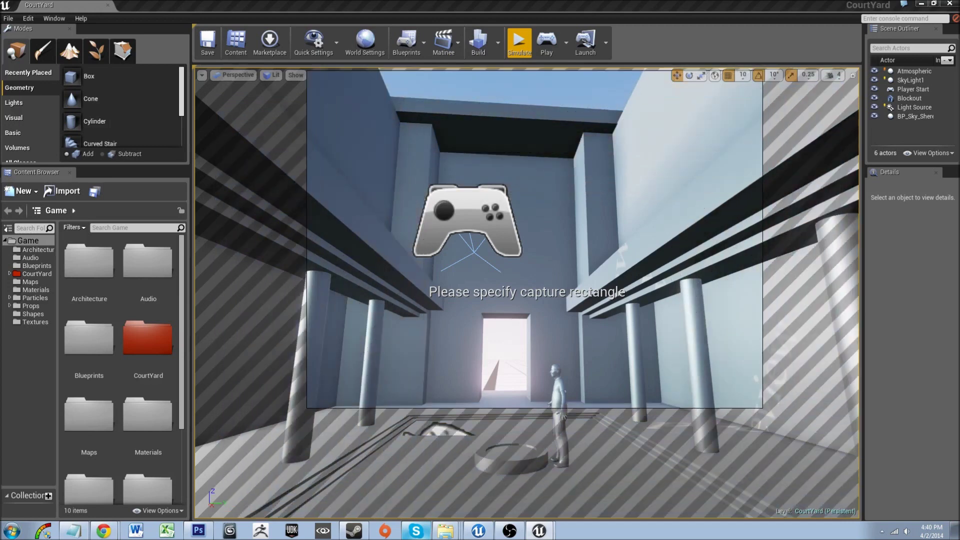
drag(306, 408, 319, 264)
drag(500, 185, 515, 248)
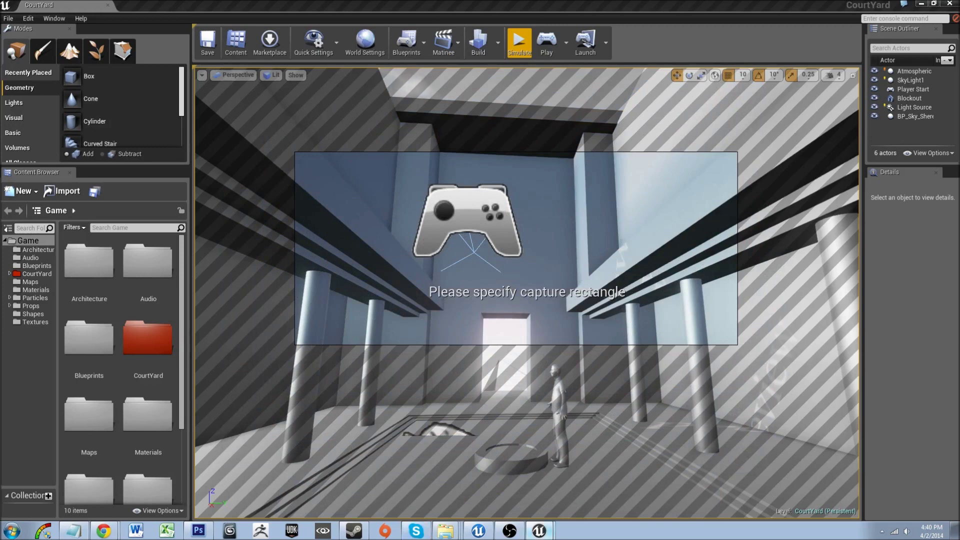
key(alt+Tab)
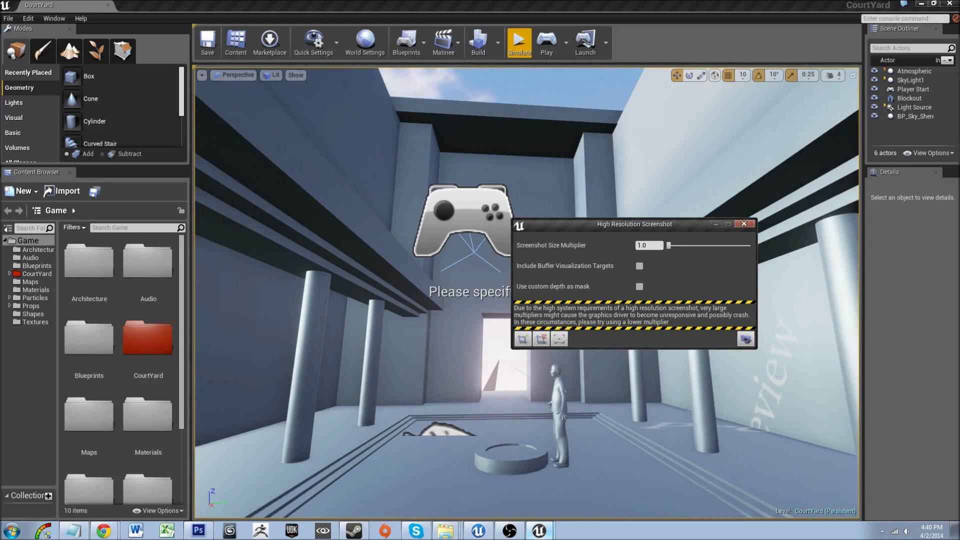
click(743, 224)
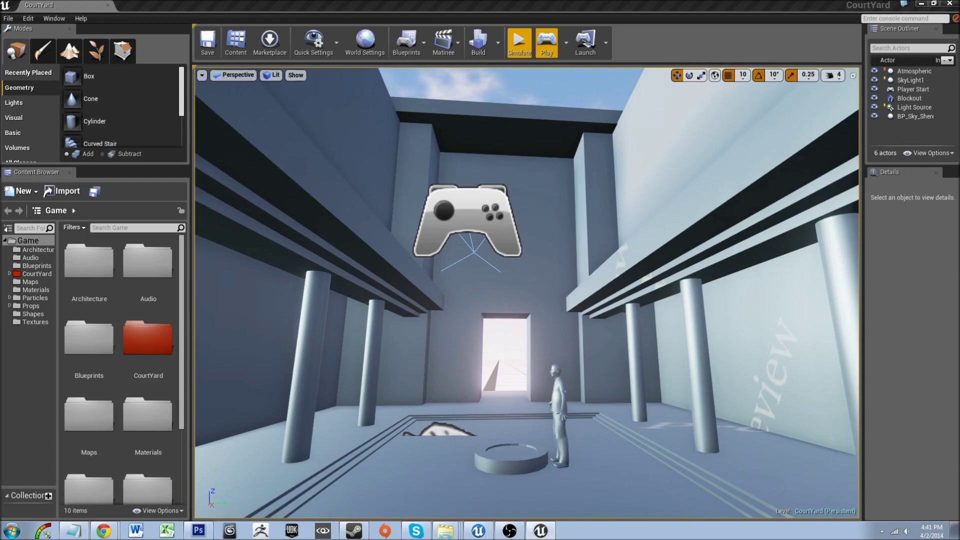
- Play the level in the editor and move the camera to frame the courtyard's columns, round basin, figure and far doorway
click(546, 41)
click(527, 293)
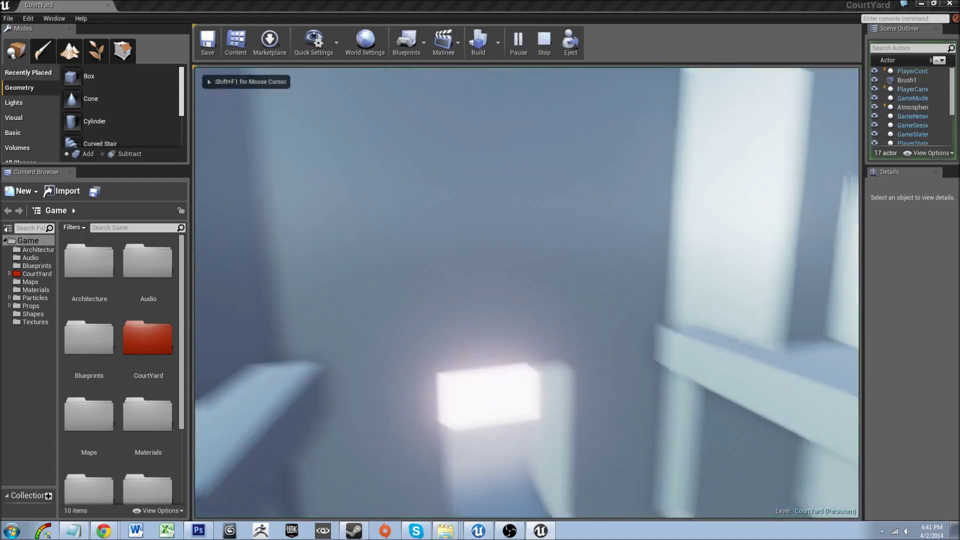
key(w)
key(s)
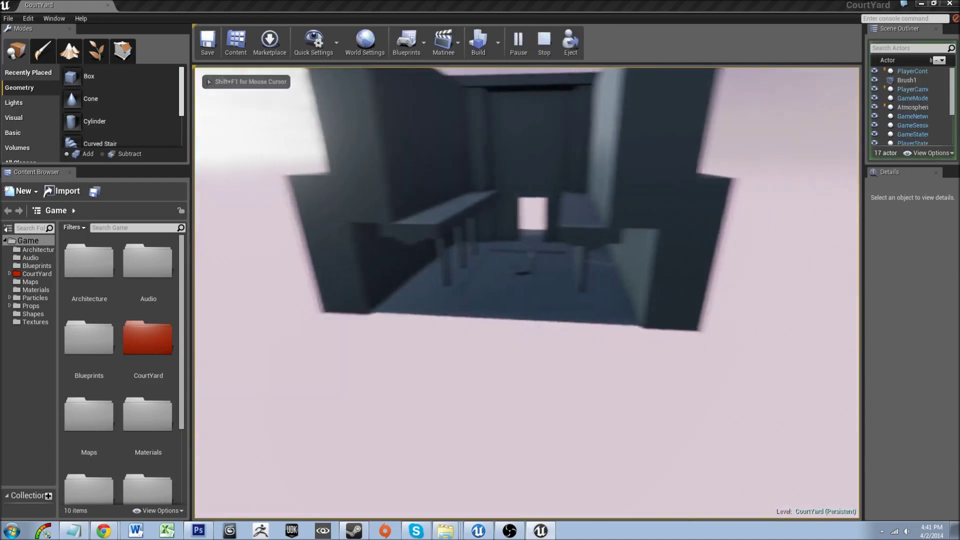
key(w)
key(w)
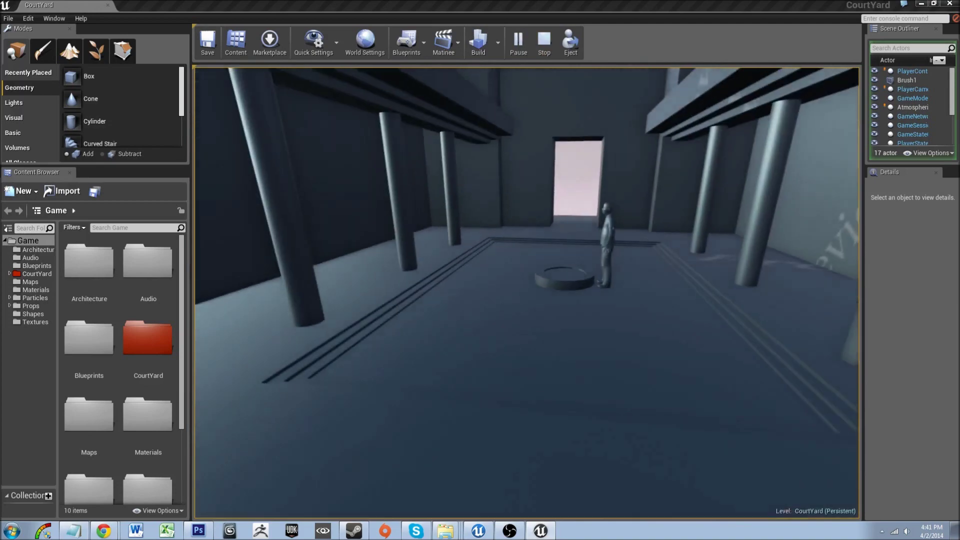
key(w)
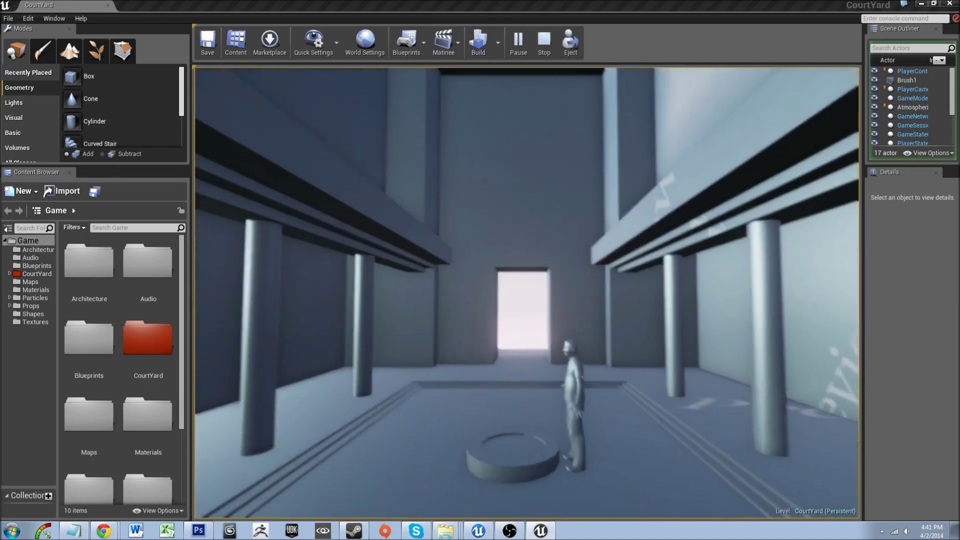
key(w)
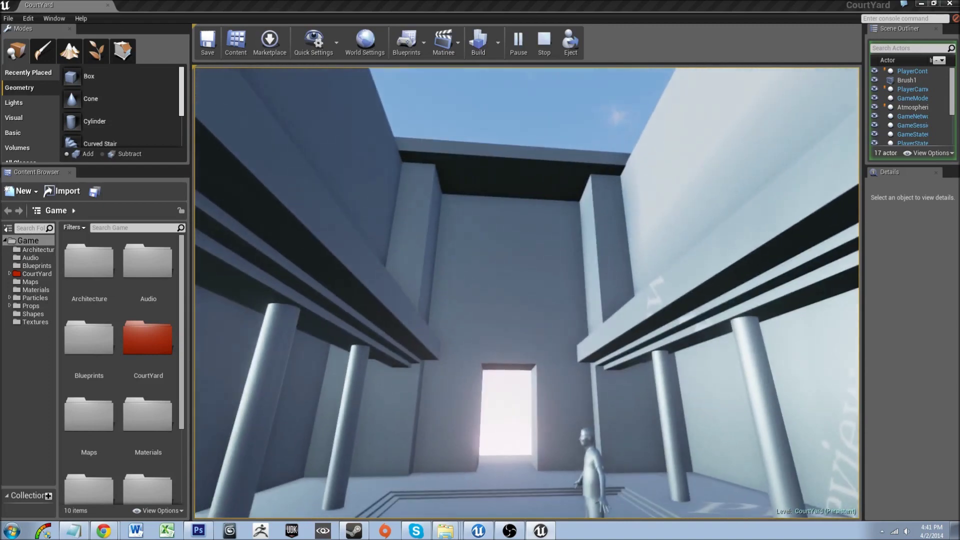
key(s)
key(w)
key(w)
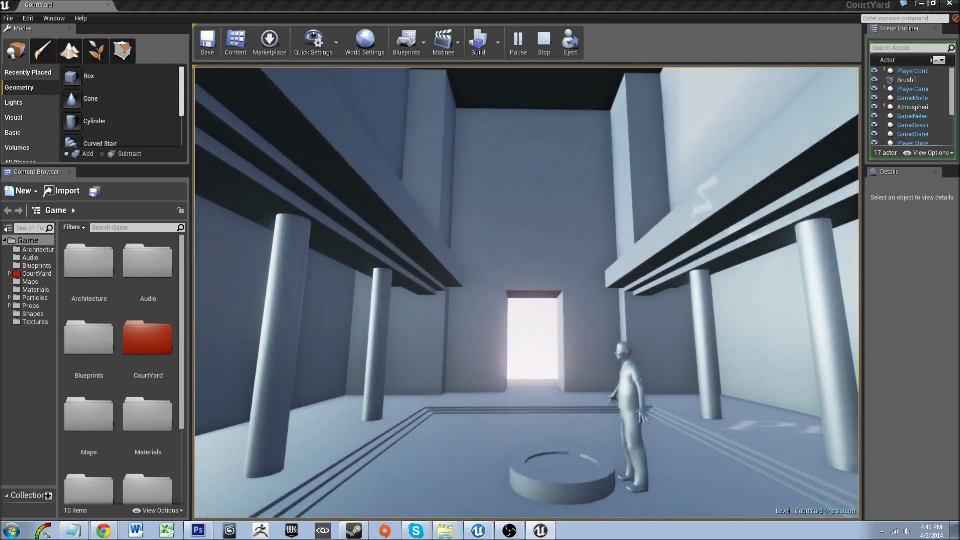
key(s)
key(w)
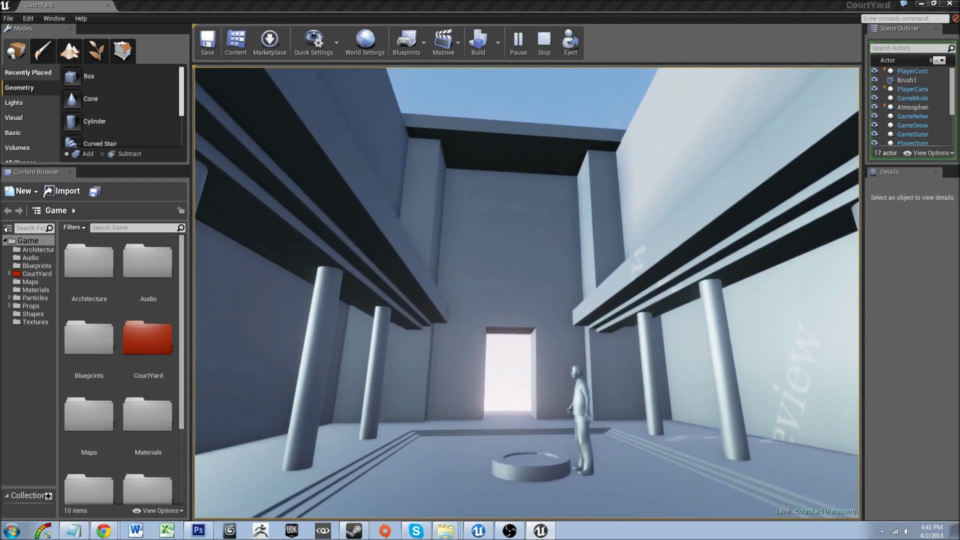
key(w)
key(s)
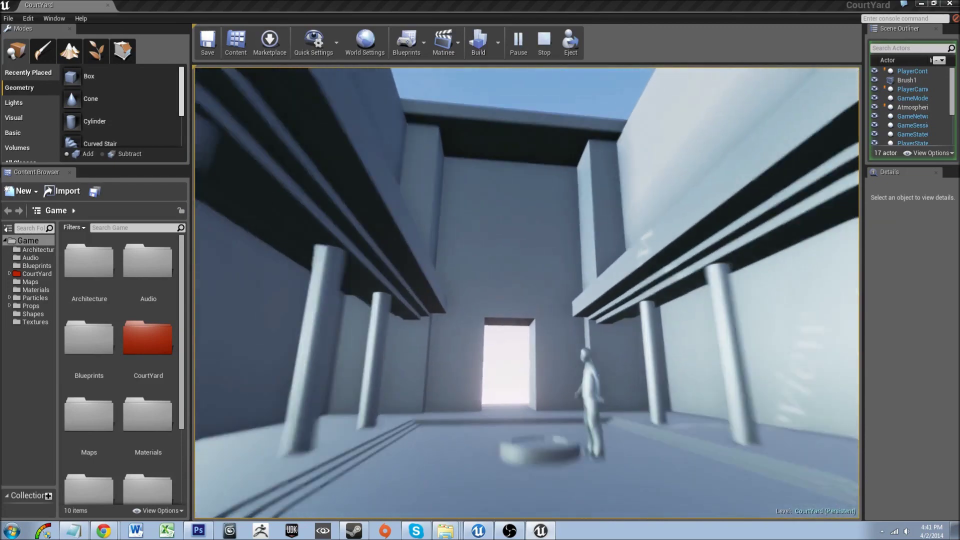
key(w)
key(s)
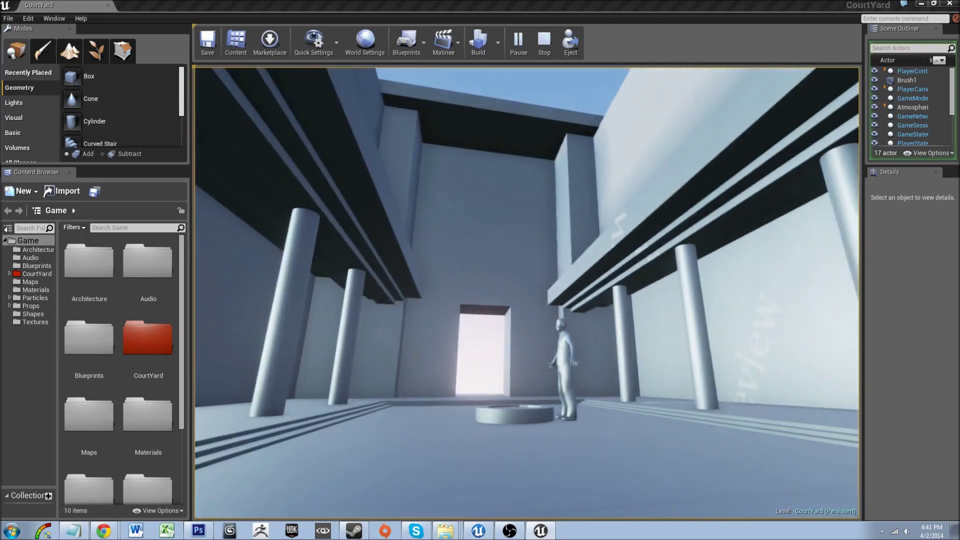
key(w)
key(s)
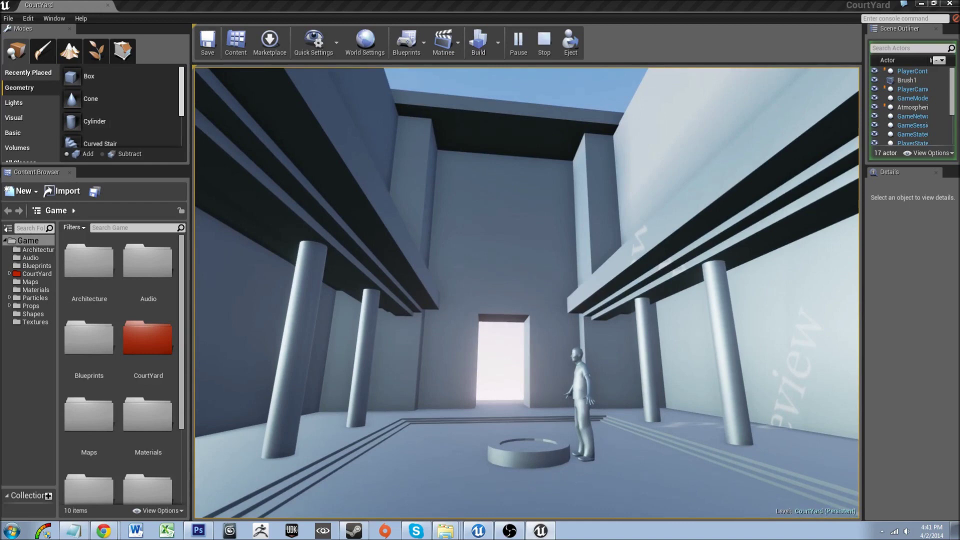
- Capture the framed view with the console command HighResShot 2 and end the play session
key(grave)
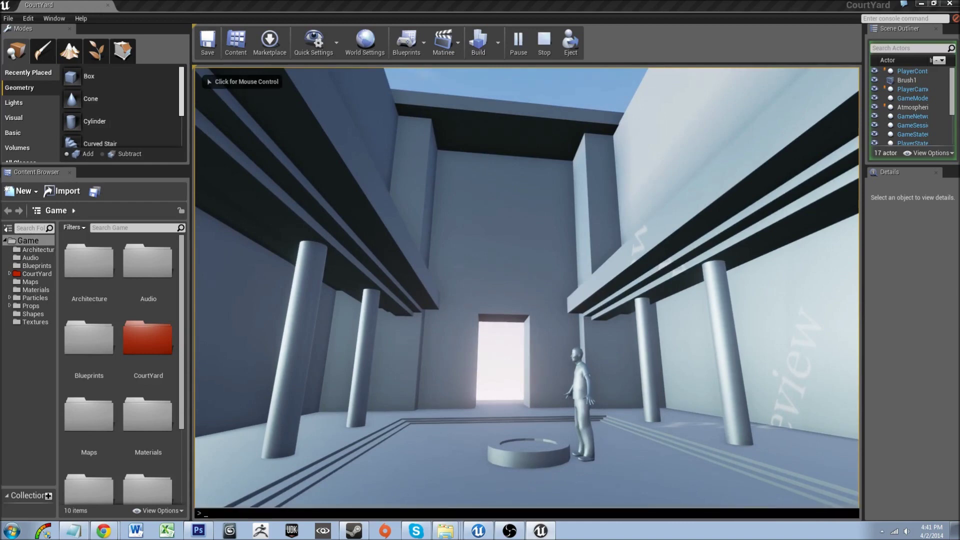
text(HighResShot)
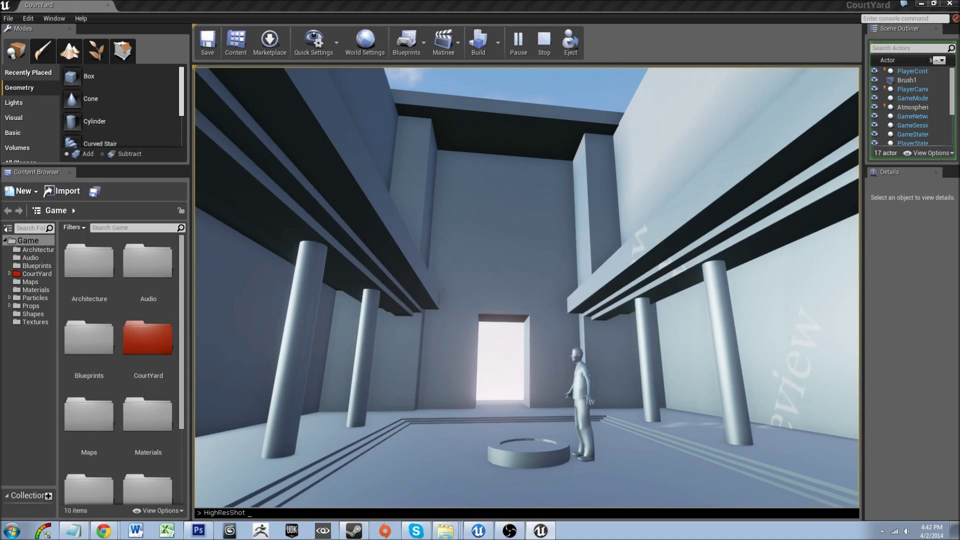
text(2)
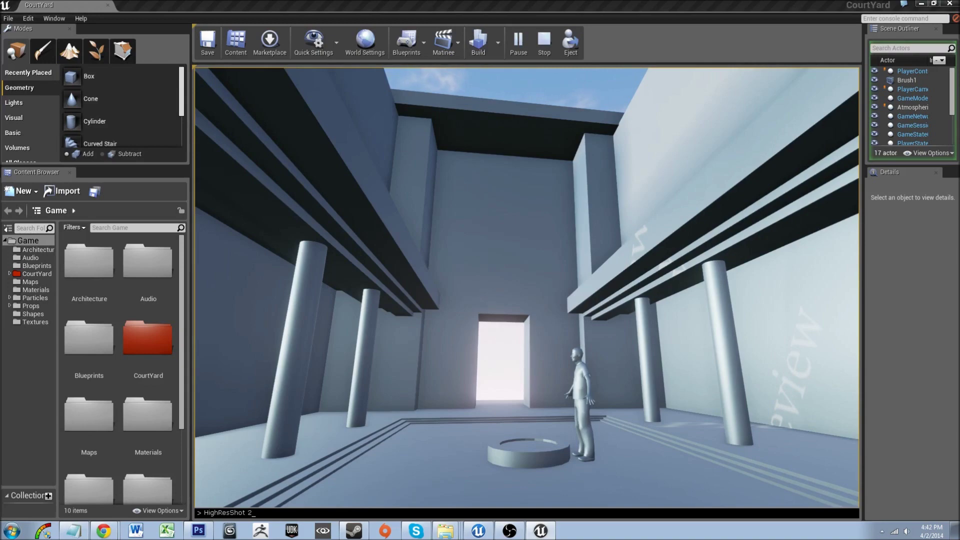
key(Return)
key(s)
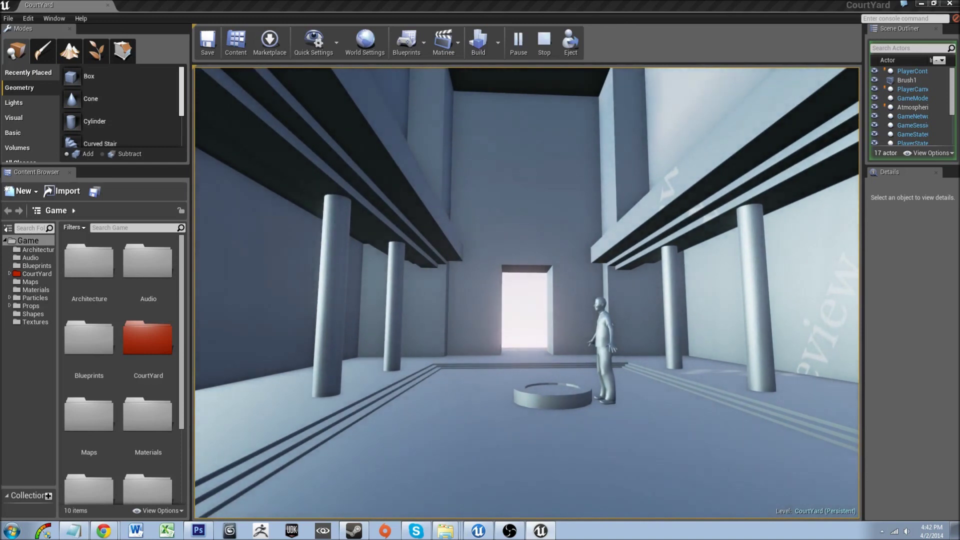
key(Escape)
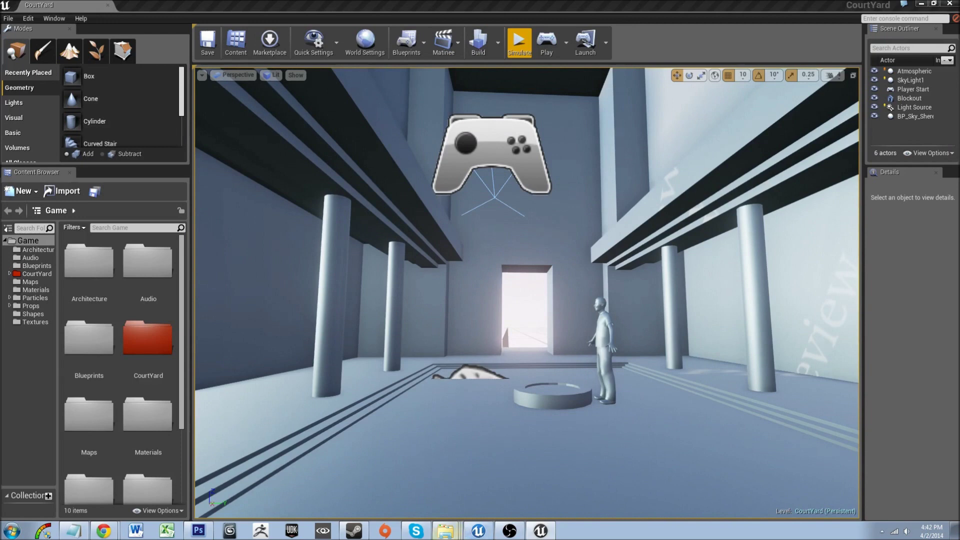
- Switch to Windows Explorer, browse from Unreal Projects to CourtYard\Saved\Screenshots\Windows, and select HighresScreenshot00003.bmp
click(446, 531)
drag(400, 22, 476, 64)
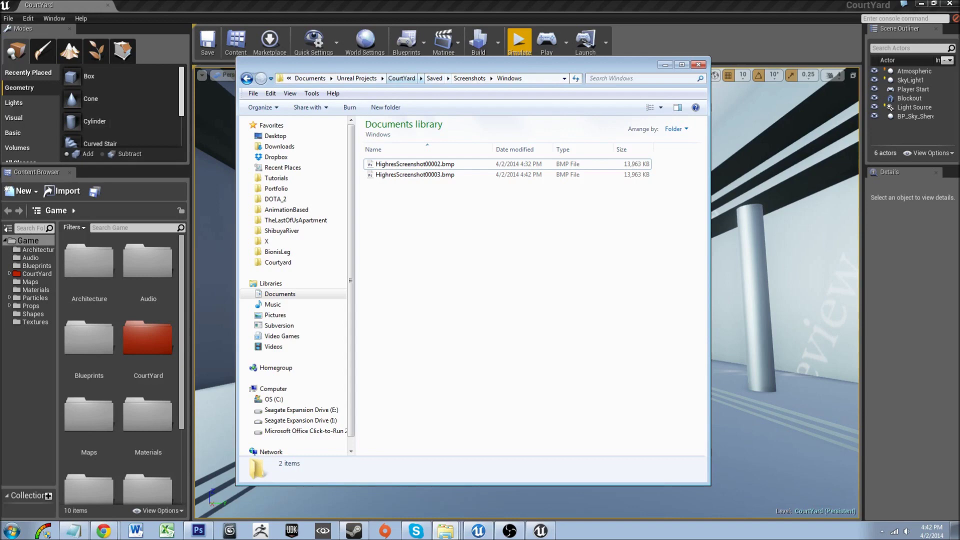
click(356, 78)
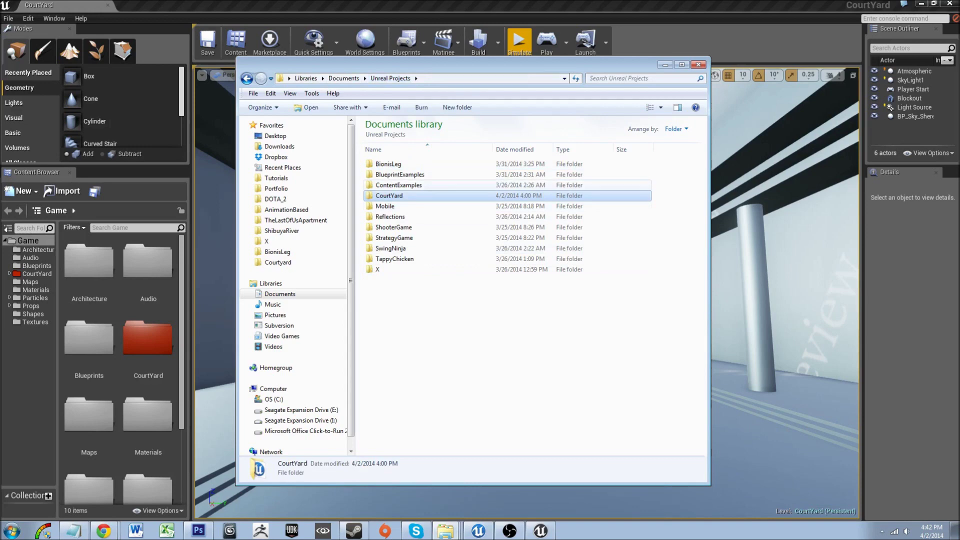
double_click(389, 196)
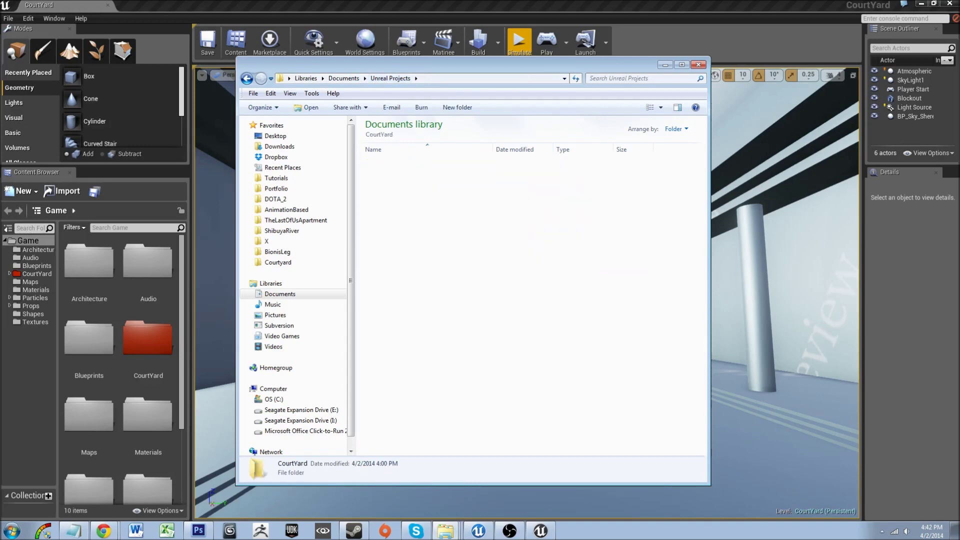
click(384, 206)
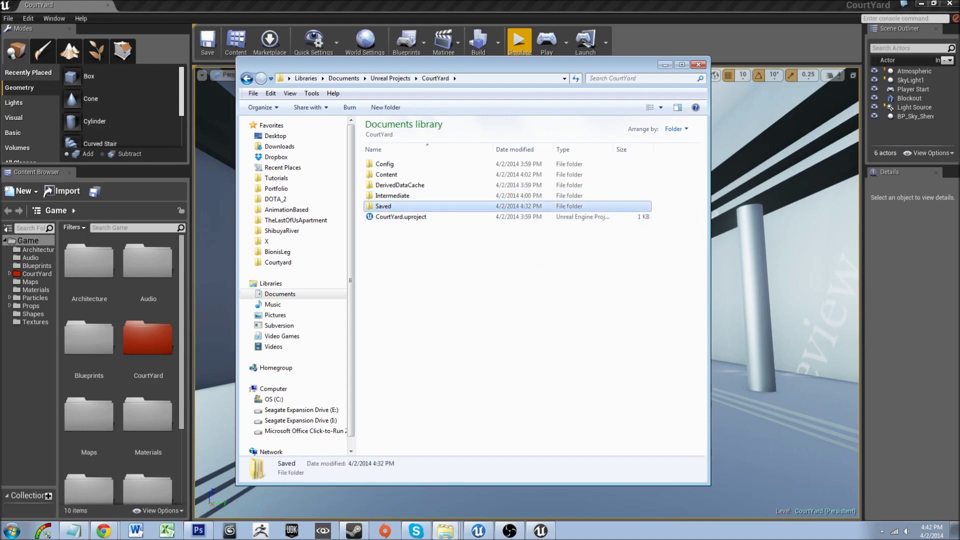
double_click(384, 206)
double_click(390, 206)
double_click(388, 163)
click(414, 174)
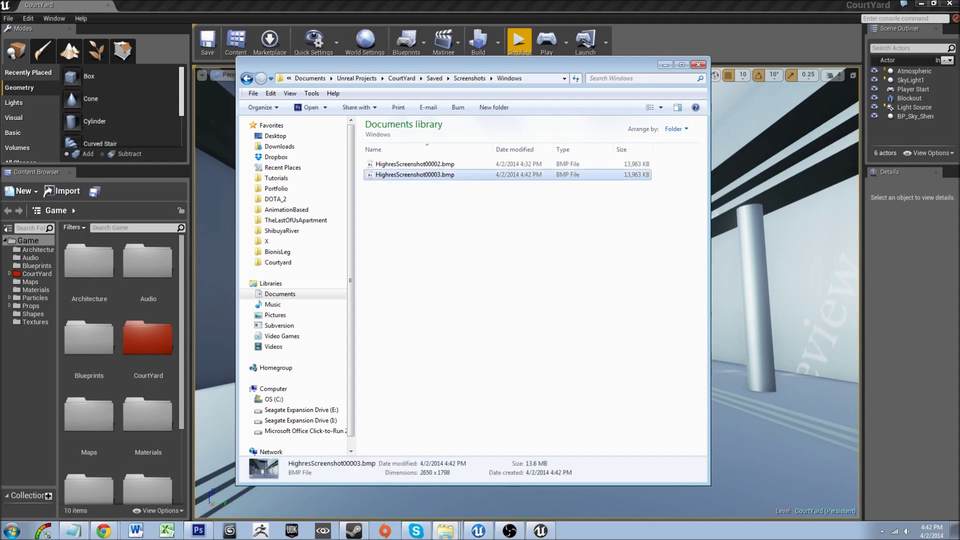